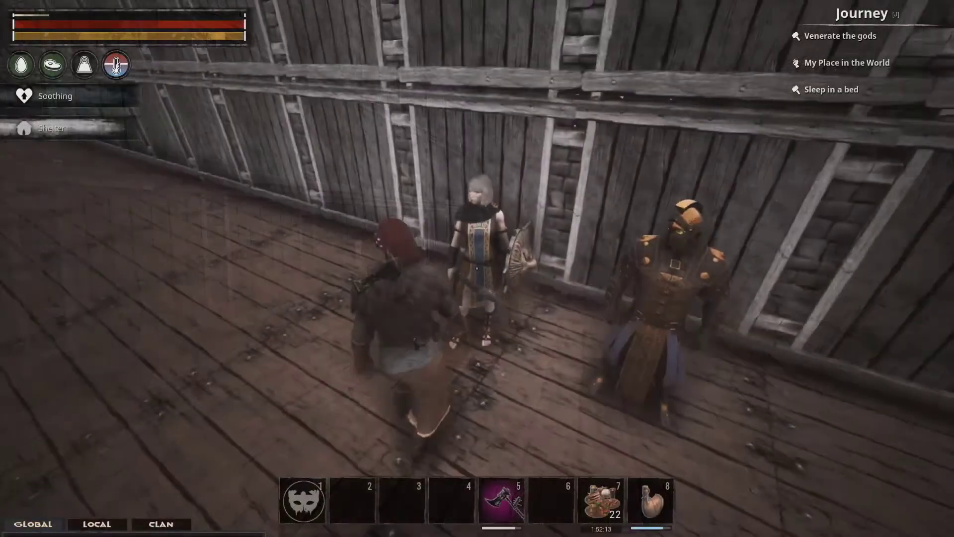
Walk up to the Thespian NPC by the wall and choose Edit Thespian from its radial wheel
key(w)
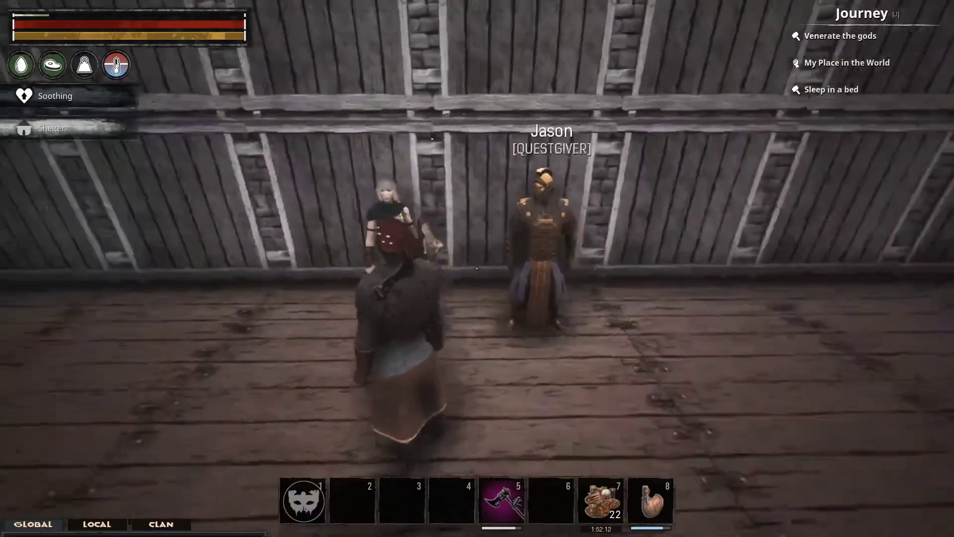
key(a)
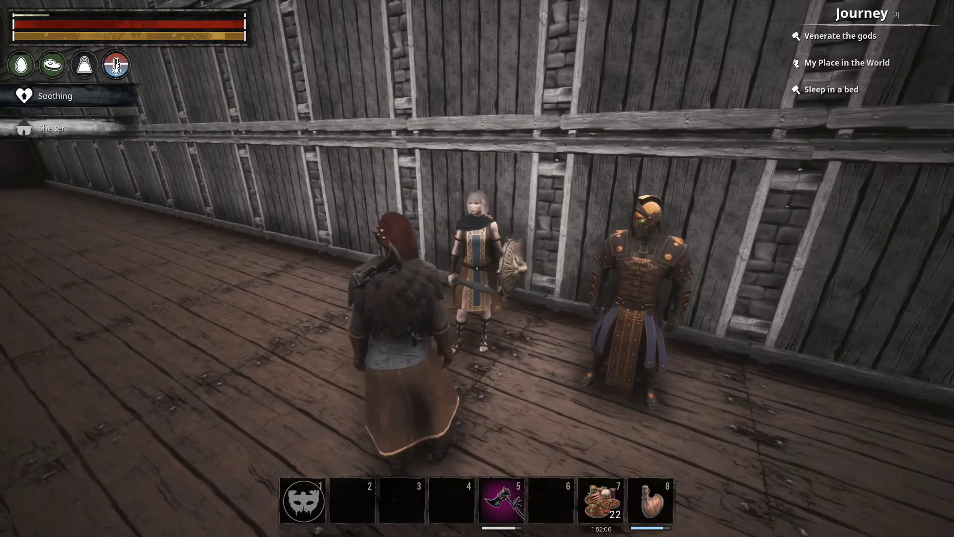
mouse_move(478, 268)
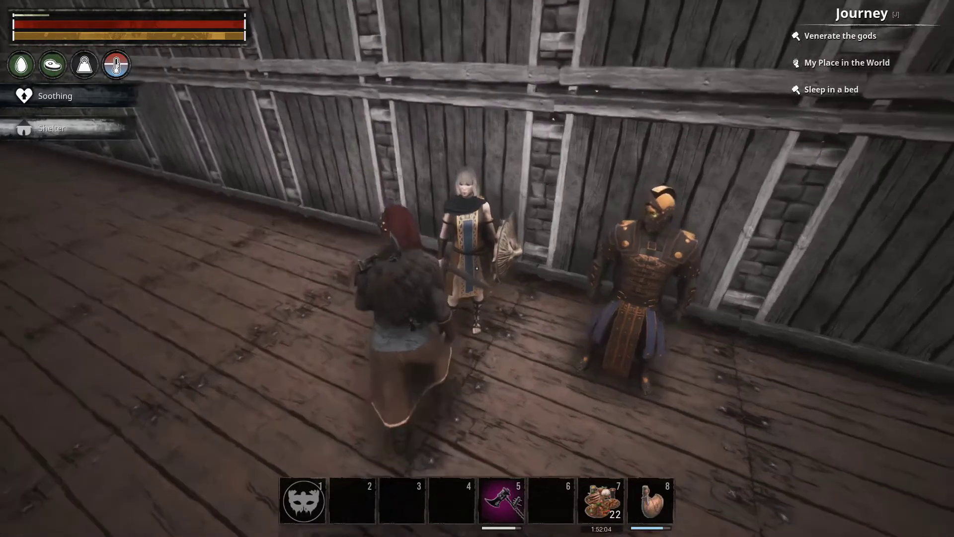
key(e)
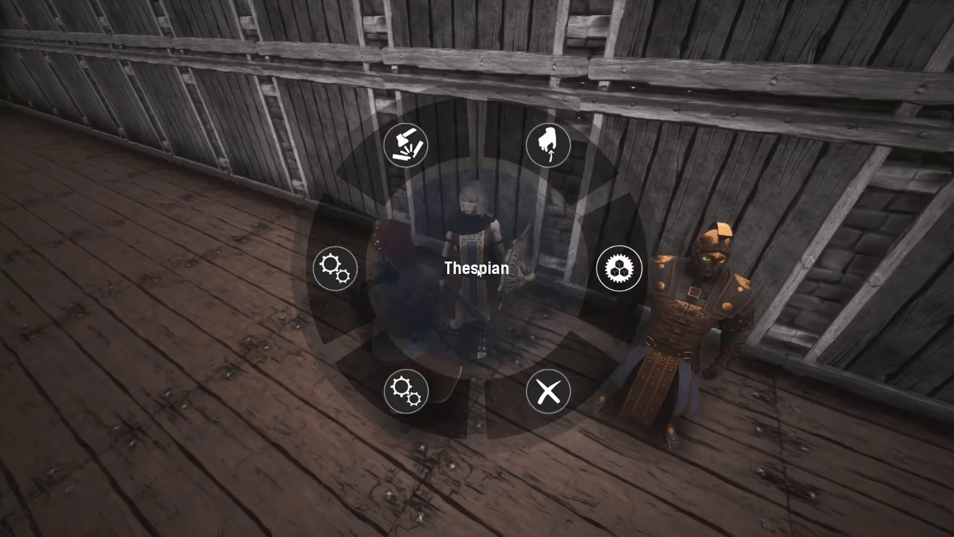
click(592, 263)
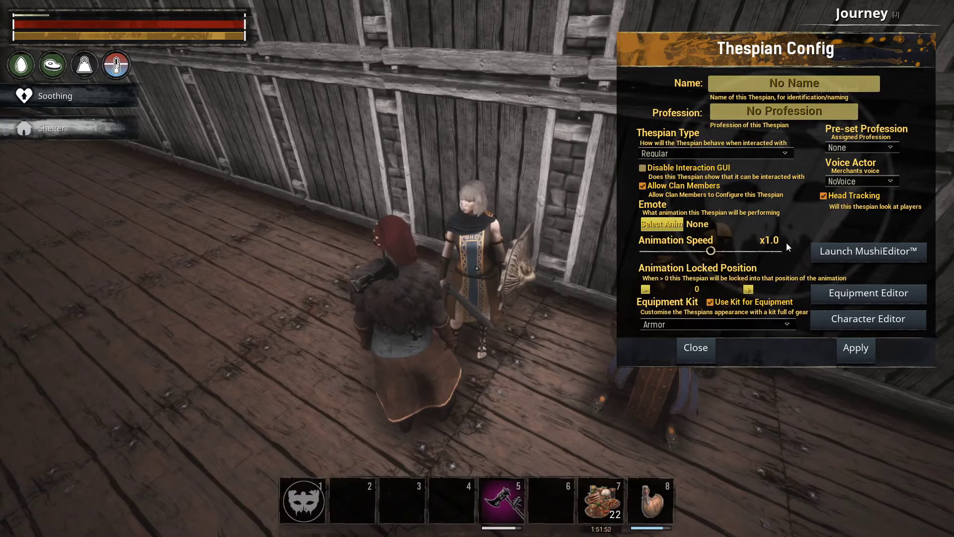
Launch MushiEditor, settle the OriginNode on the workspace's left side, and show the About credits
click(831, 251)
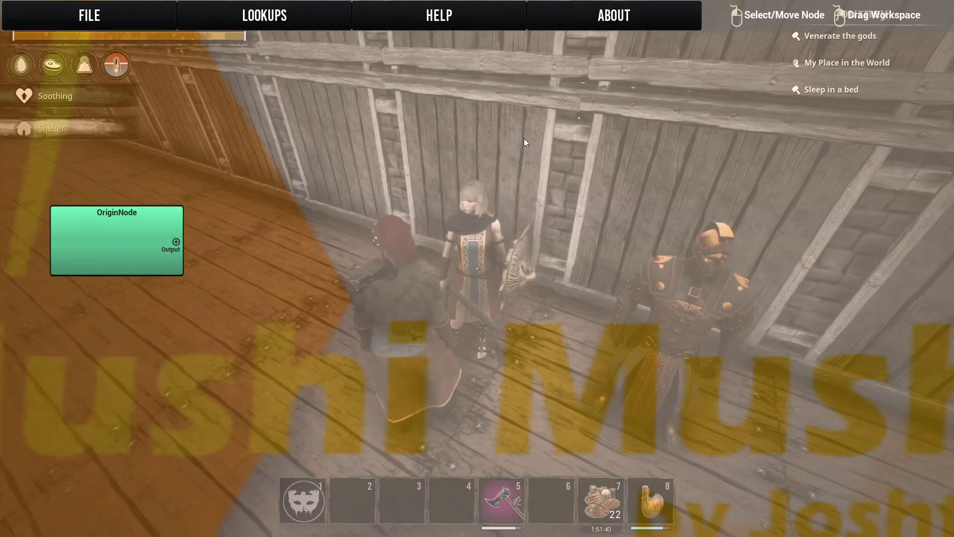
drag(448, 190, 90, 506)
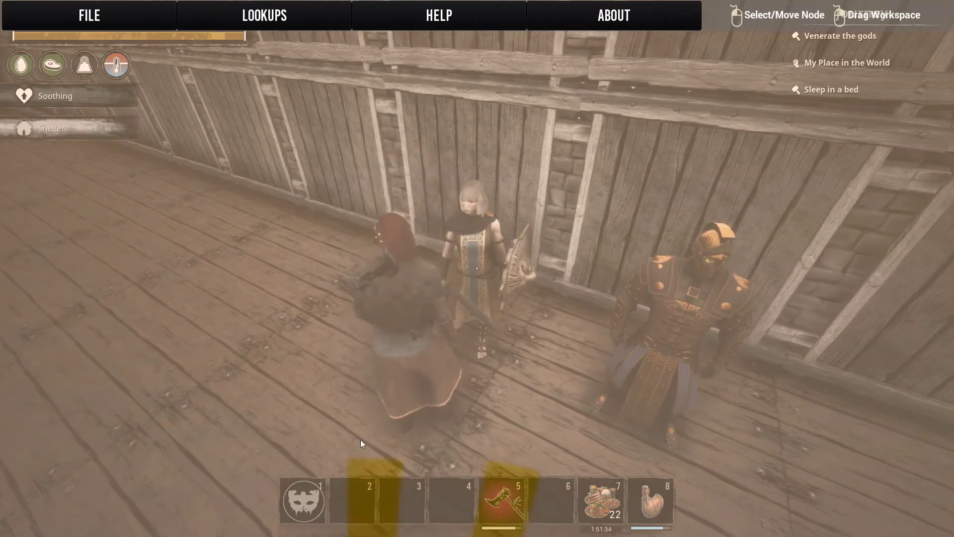
drag(371, 473, 104, 148)
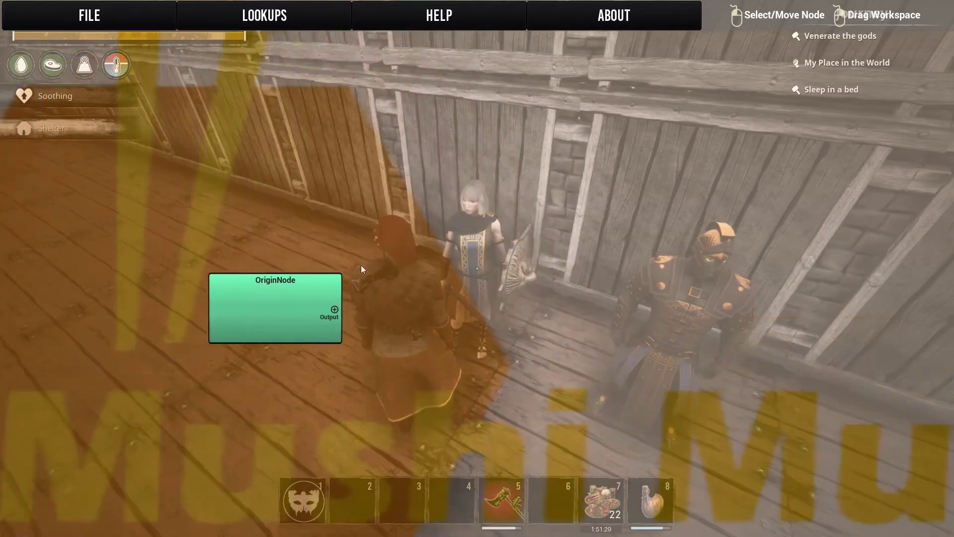
drag(285, 289, 177, 280)
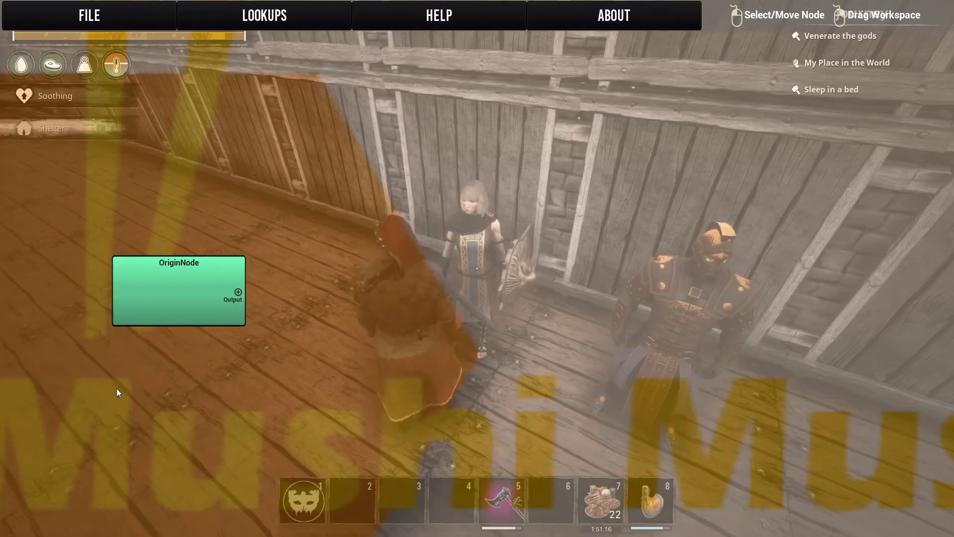
drag(169, 285, 139, 291)
drag(222, 220, 176, 183)
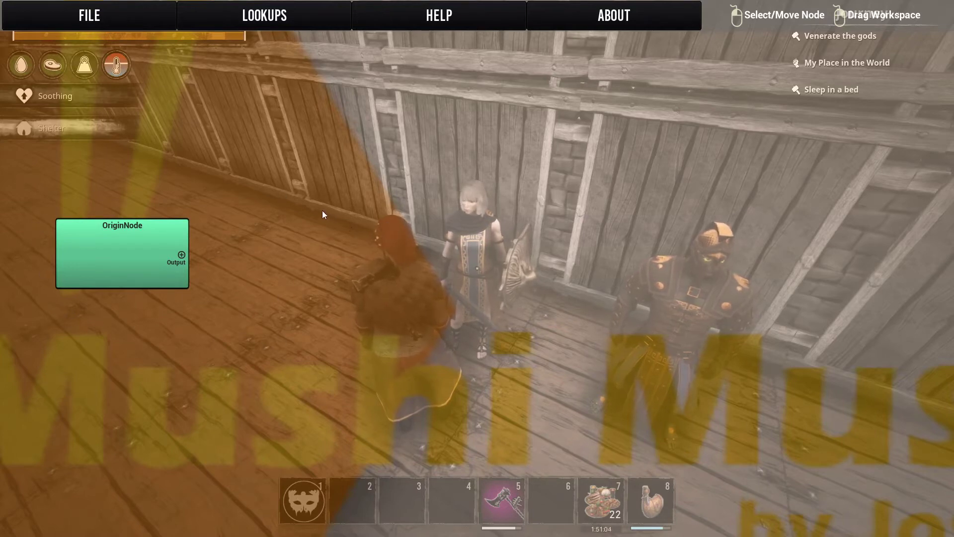
click(622, 23)
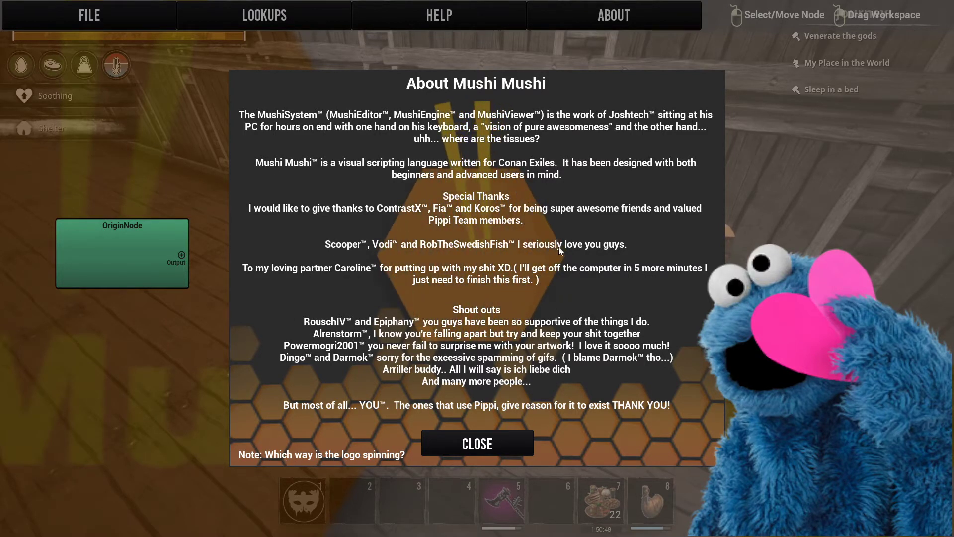
Chase the dodging Close button and finally dismiss the About Mushi Mushi dialog
click(444, 444)
click(630, 182)
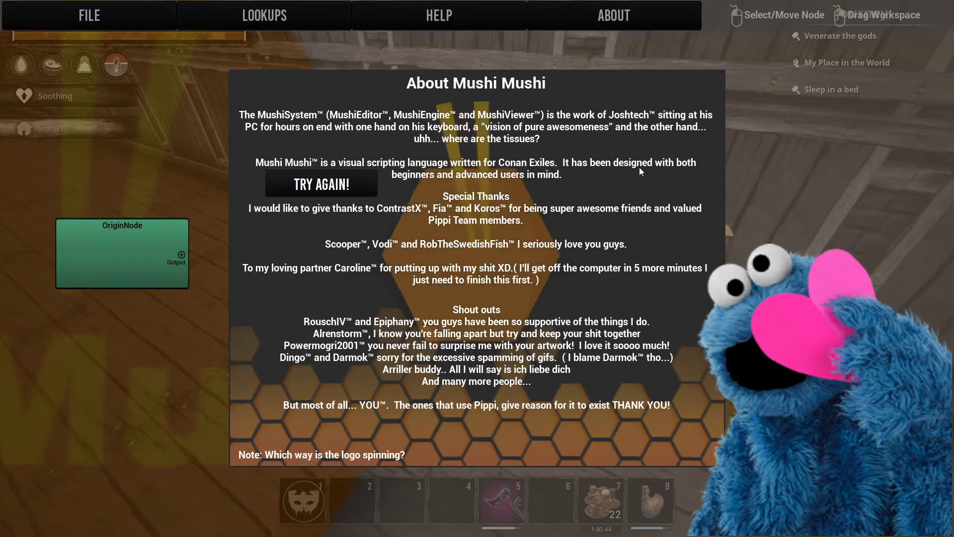
click(339, 179)
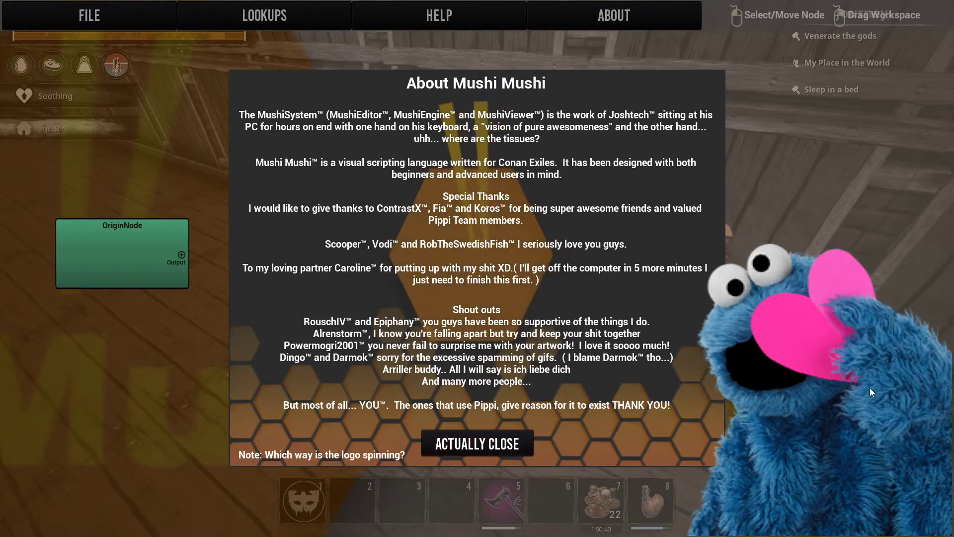
click(467, 451)
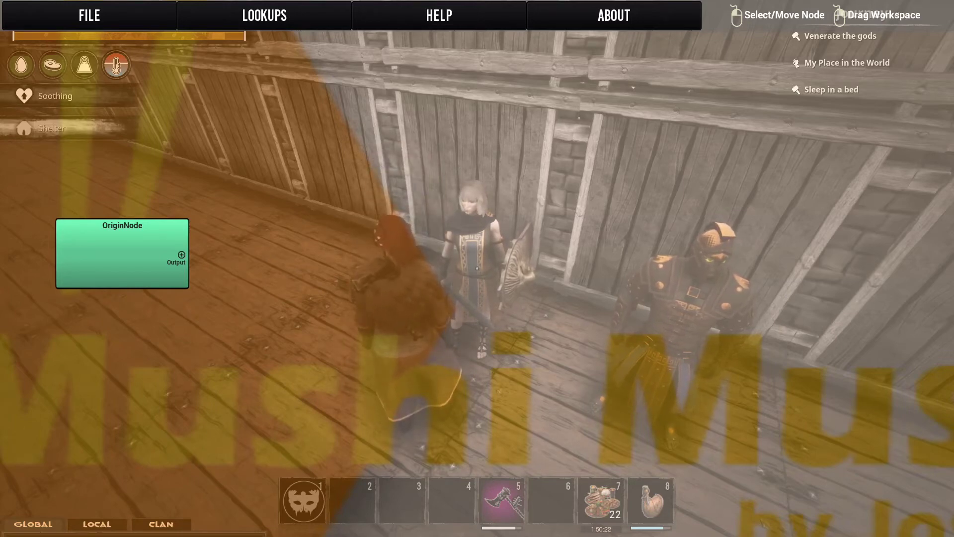
Look up item 4158 – Sign (Tavern) in ID Lookups, select its ID, then close the lookup
click(297, 21)
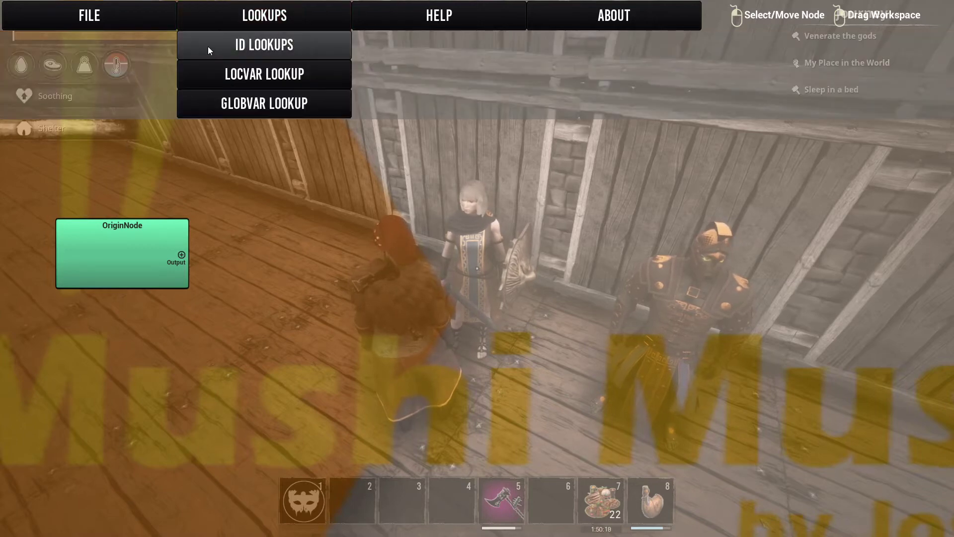
key(Return)
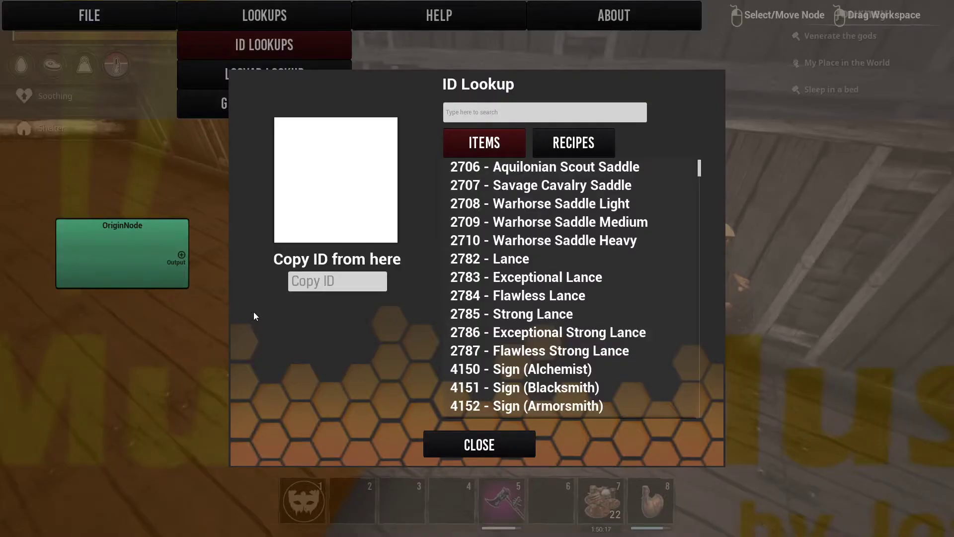
scroll(629, 273, down, 5)
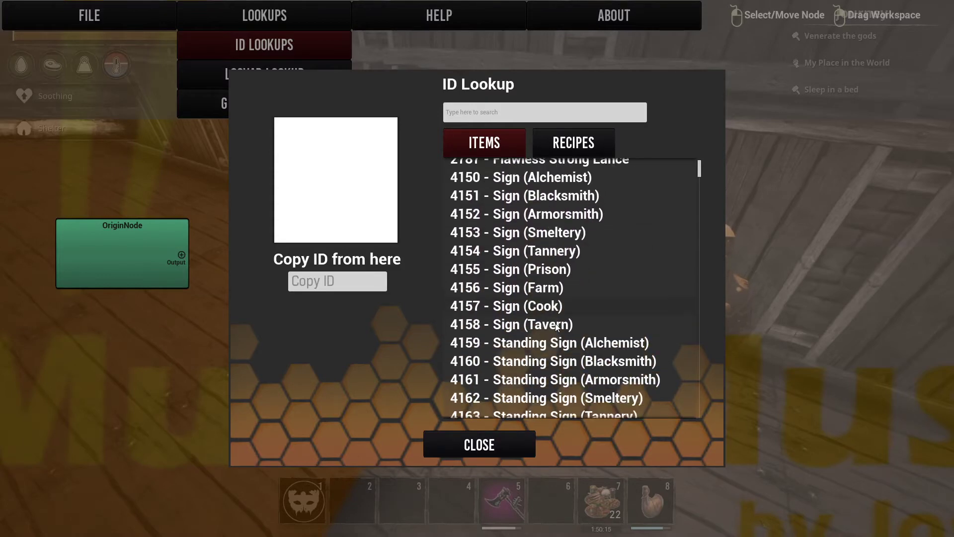
click(501, 245)
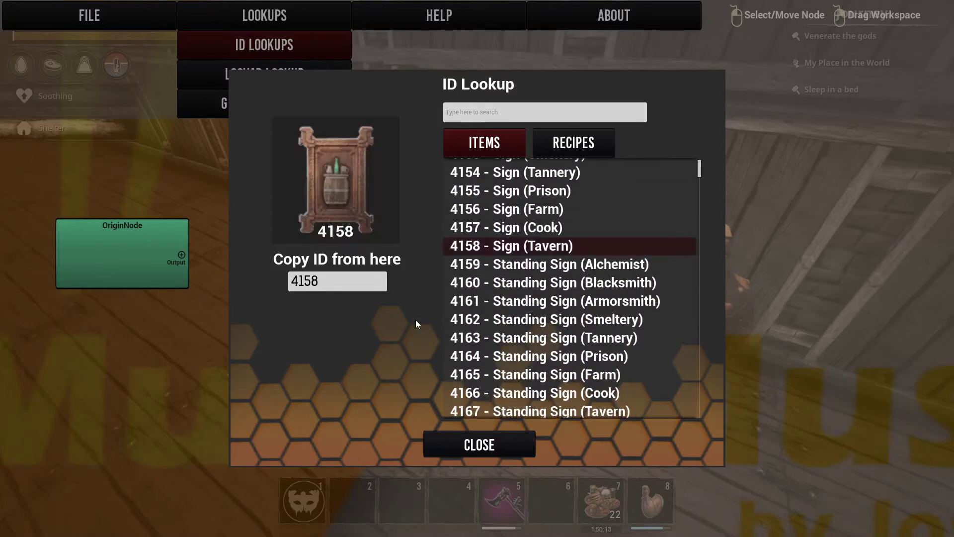
drag(333, 282, 181, 289)
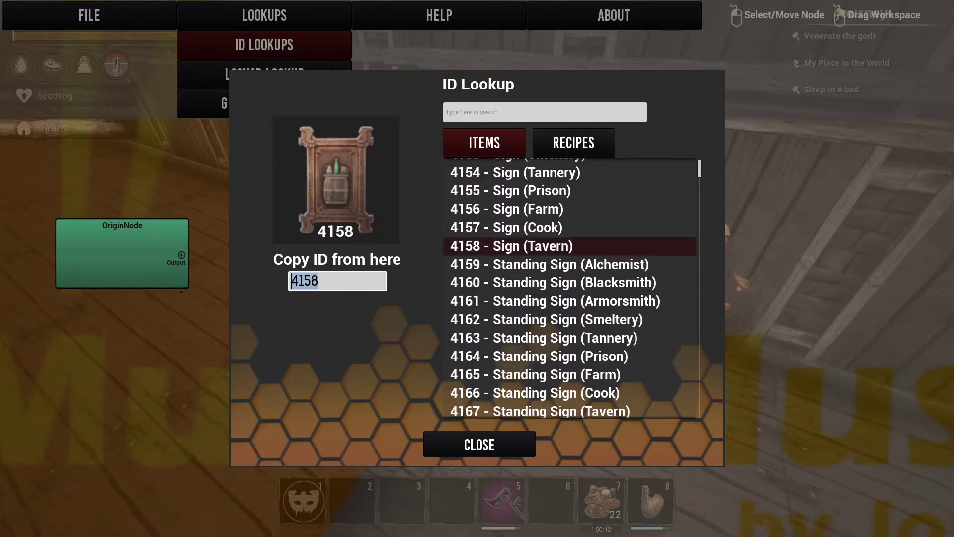
click(453, 449)
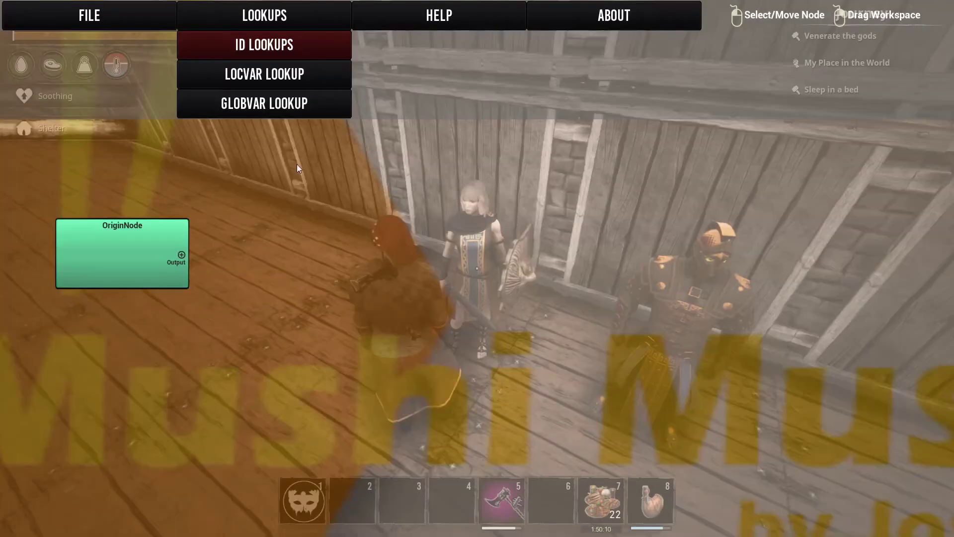
click(214, 72)
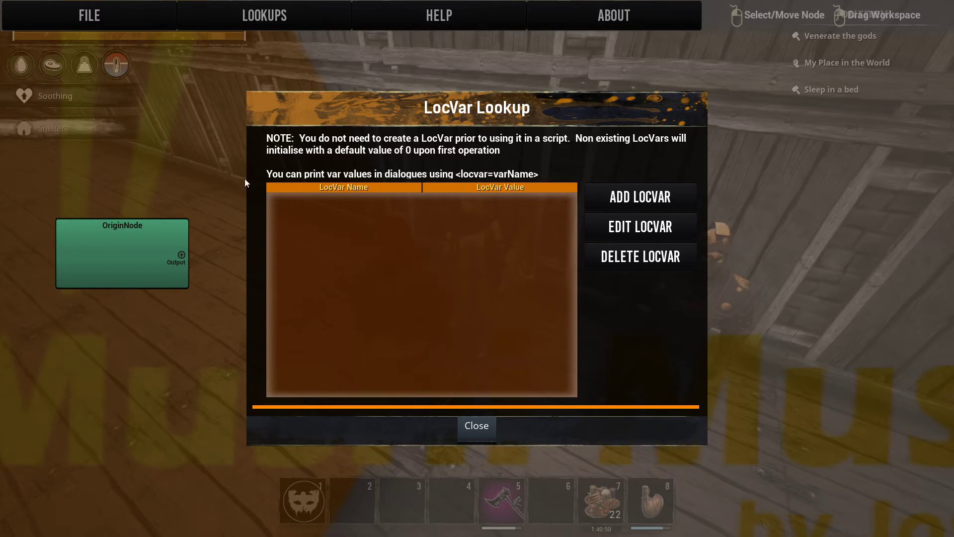
click(476, 438)
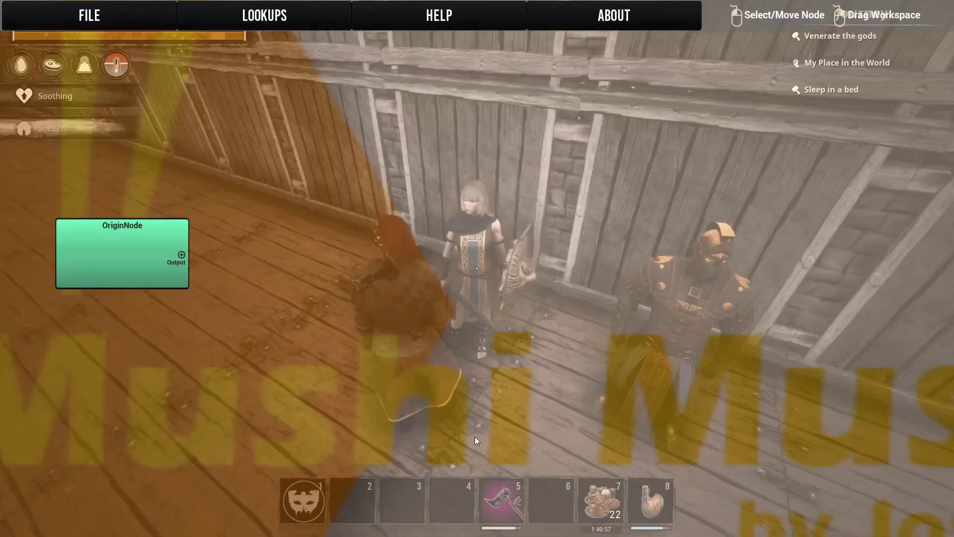
click(275, 22)
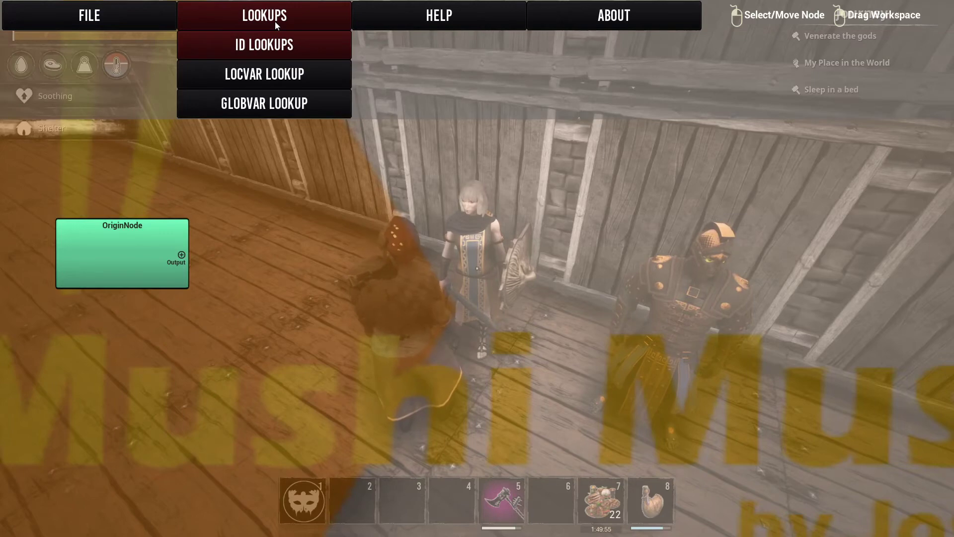
click(265, 18)
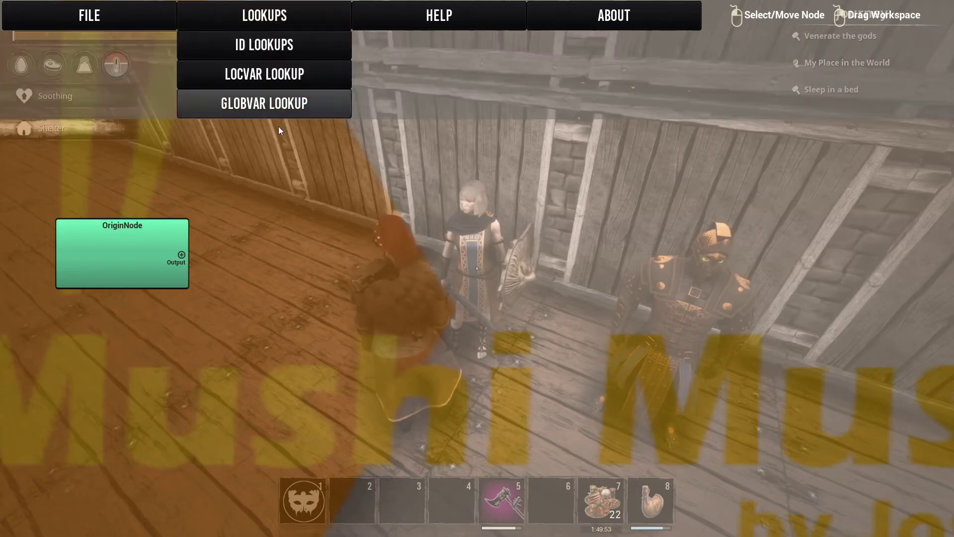
click(272, 104)
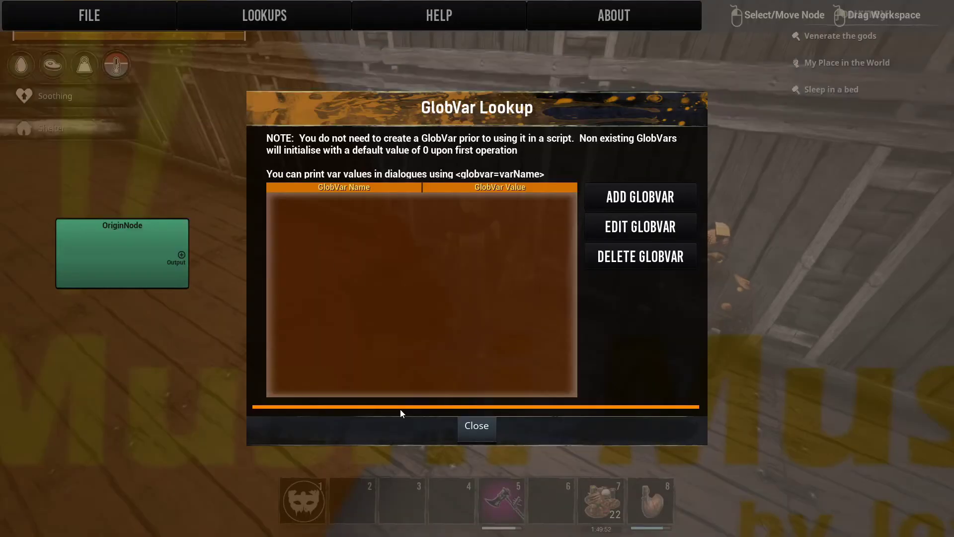
click(470, 428)
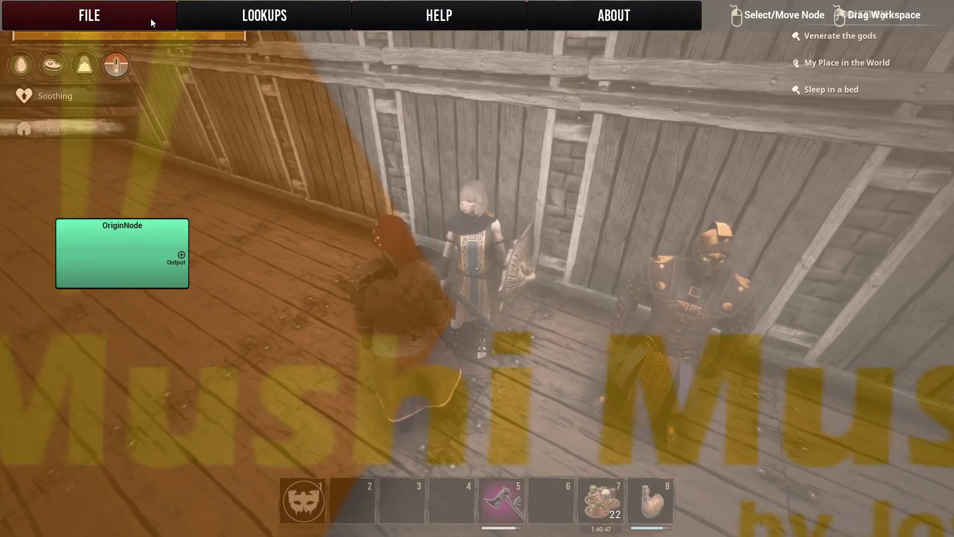
Open File > Local Script Storage to list the seven saved scripts
click(132, 15)
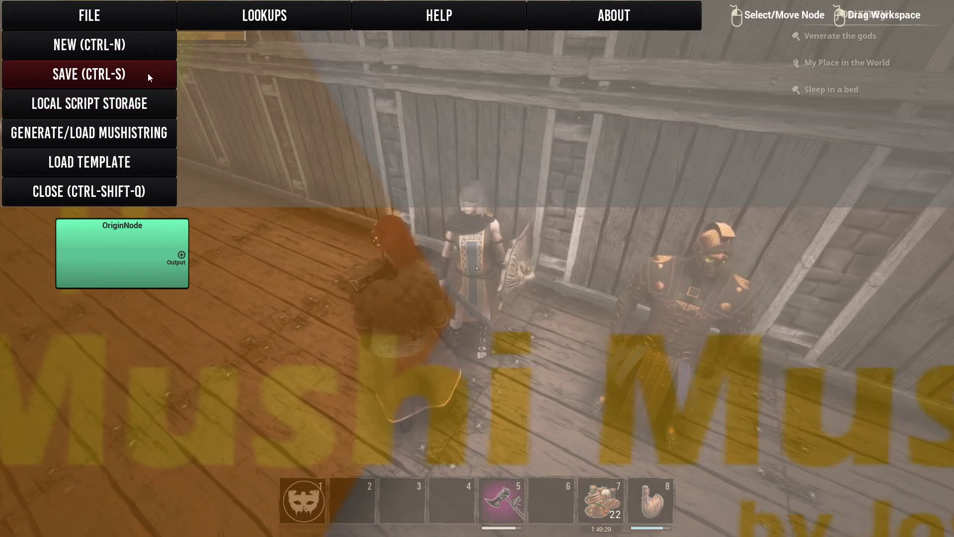
click(56, 105)
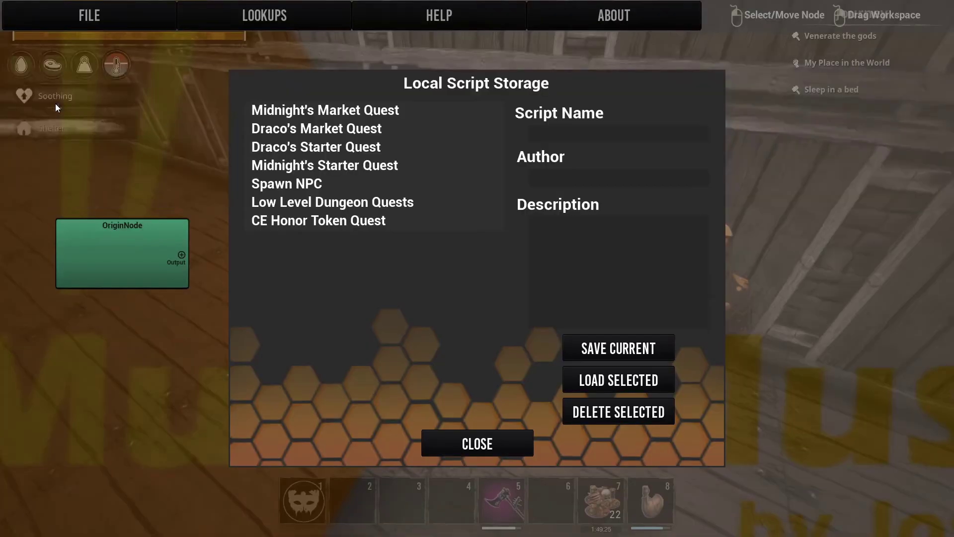
Start saving the current script under the name 'tem', then cancel without saving
click(590, 351)
click(408, 216)
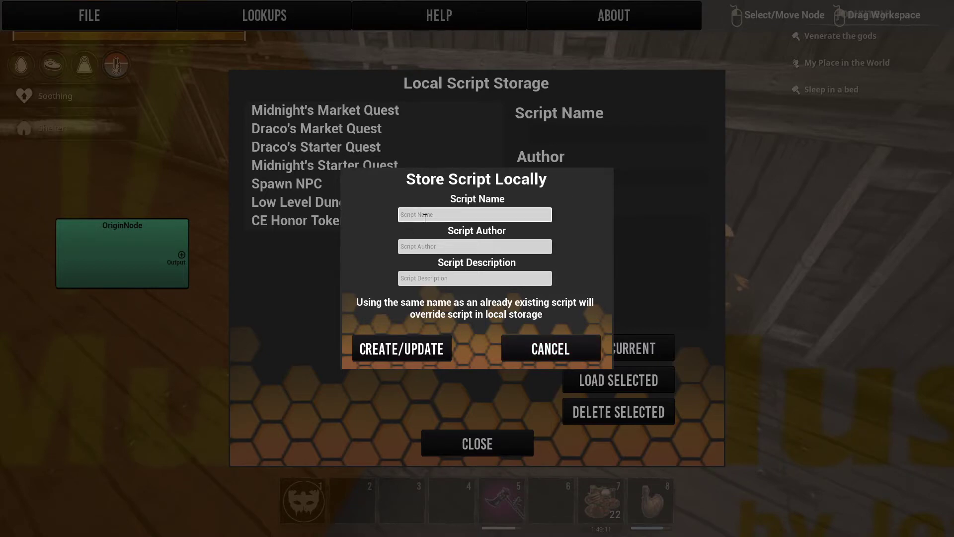
text(tem)
click(531, 357)
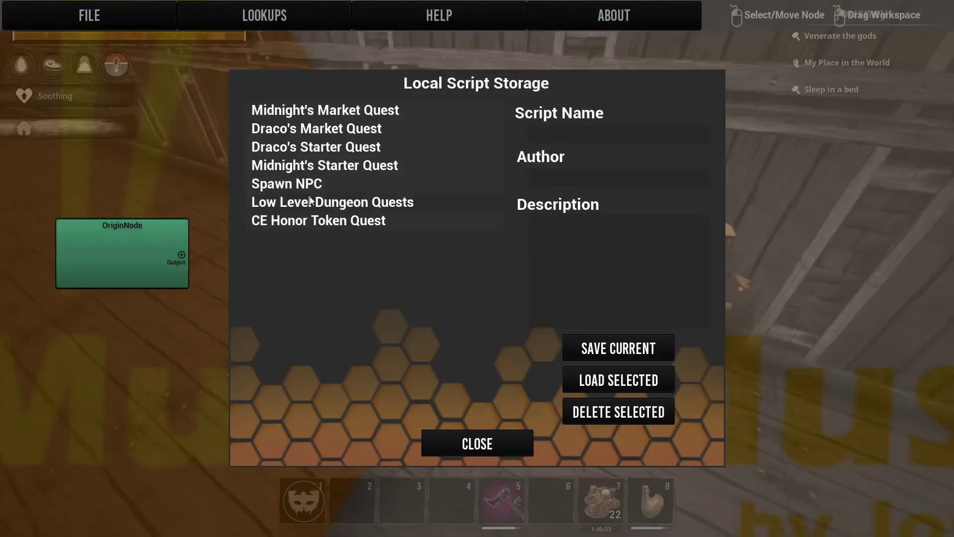
View CE Honor Token Quest, Low Level Dungeon Quests, Spawn NPC and Midnight's Starter Quest, then close storage
click(297, 223)
click(290, 204)
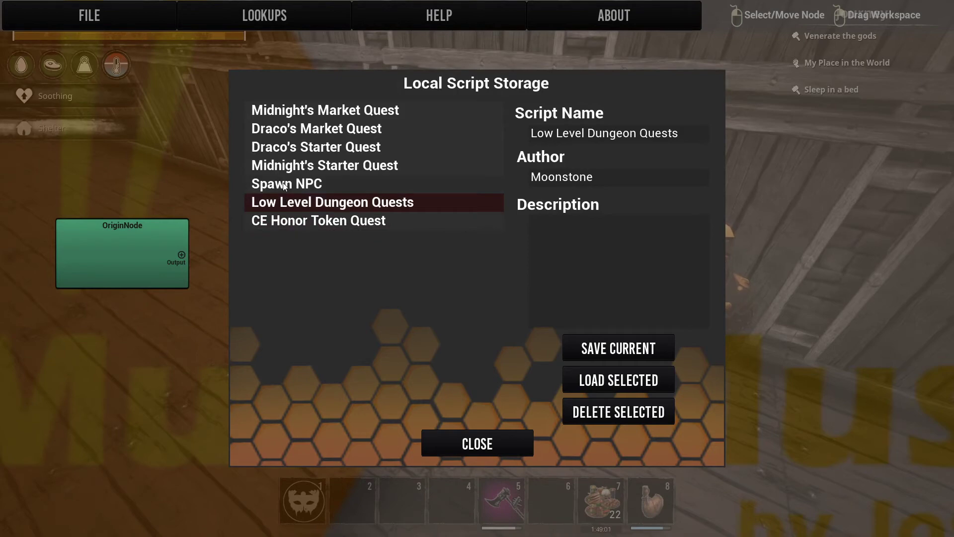
click(283, 184)
click(278, 164)
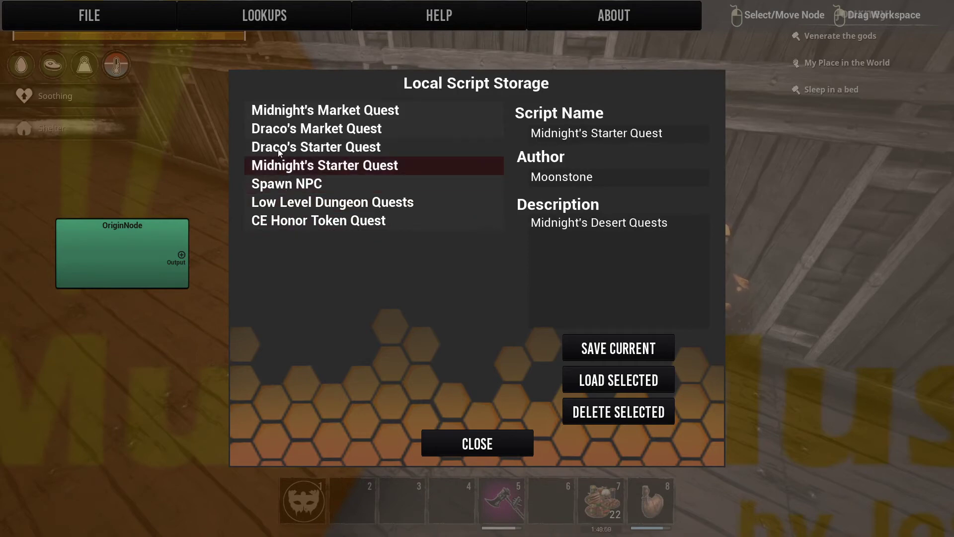
click(459, 444)
Generate the script's MushiString from the File menu, select all its text, and close the window
click(106, 11)
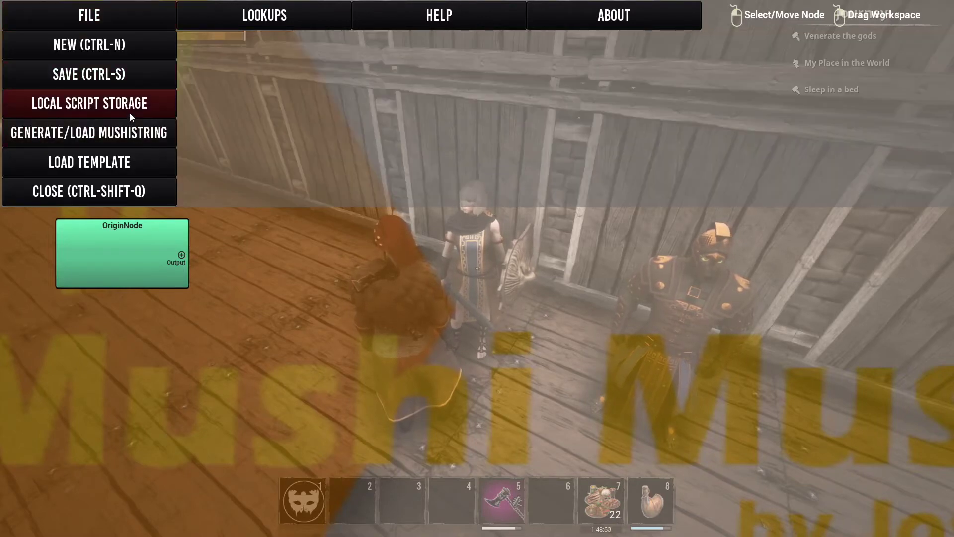
click(53, 132)
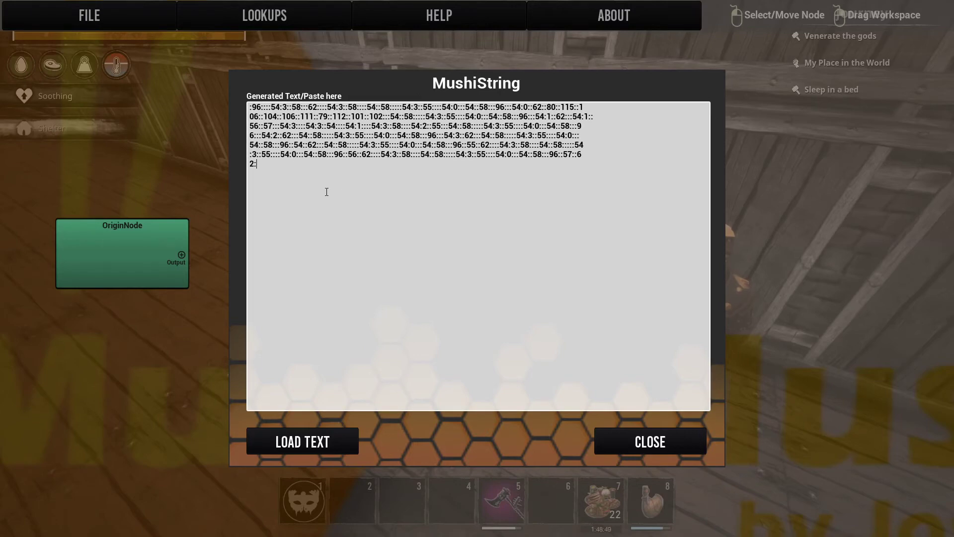
drag(326, 194, 227, 93)
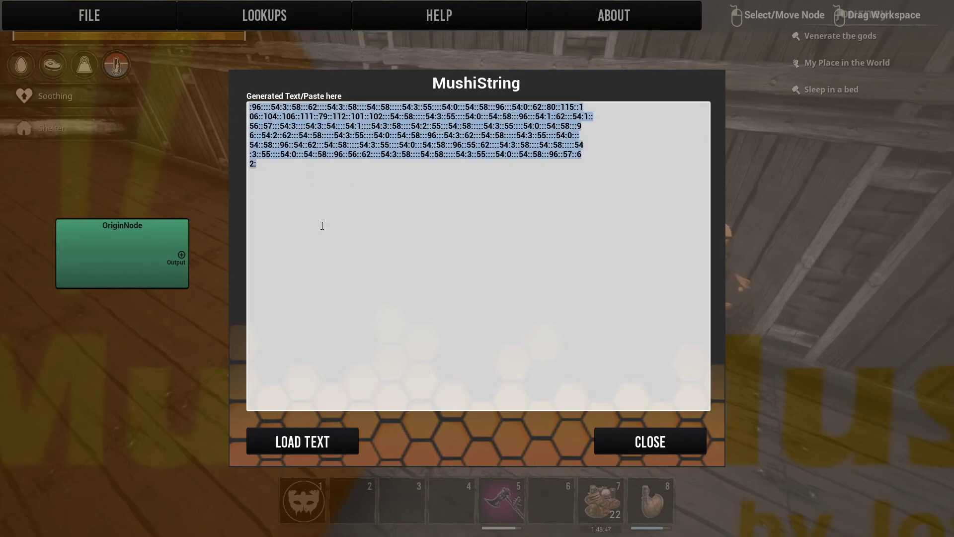
click(653, 443)
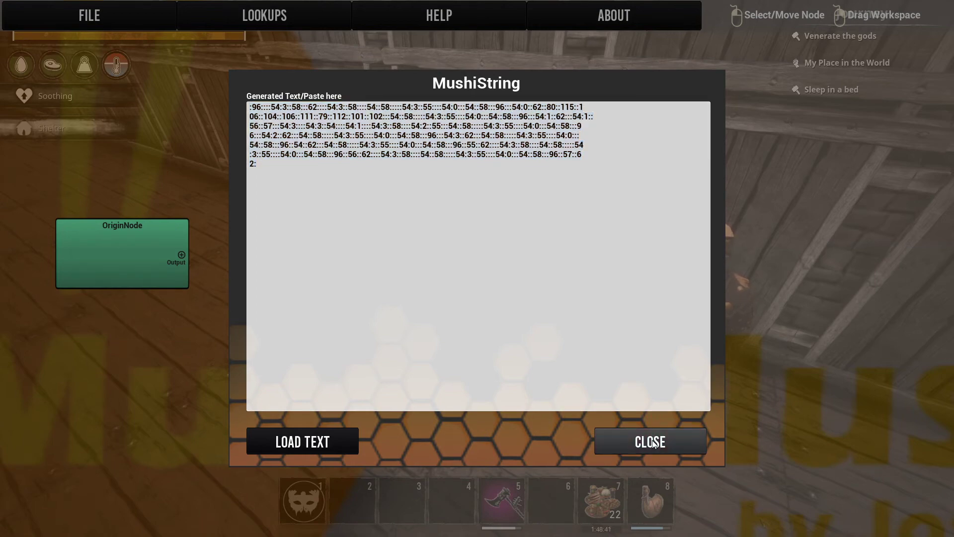
click(652, 444)
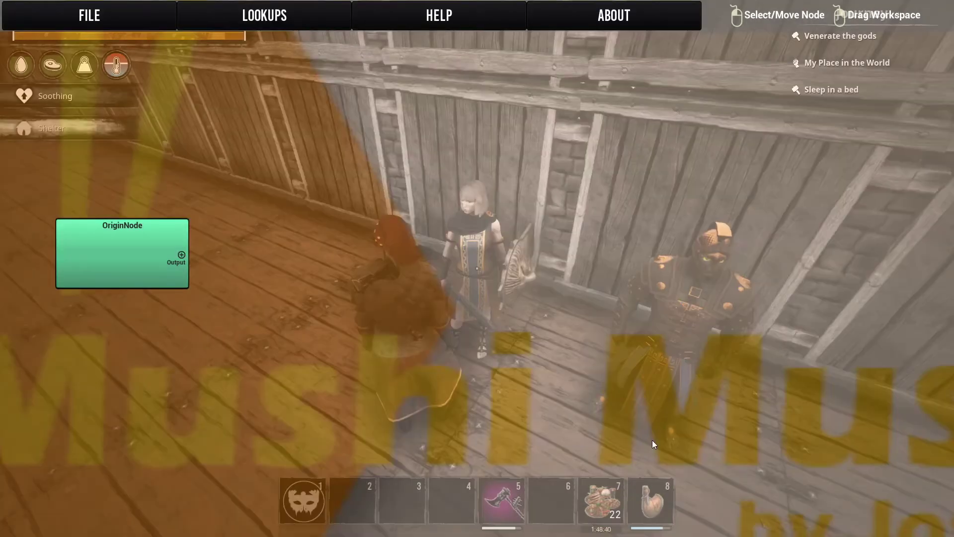
Browse the ten script templates from Basic Dialogue onward, closing the list without loading any
click(123, 26)
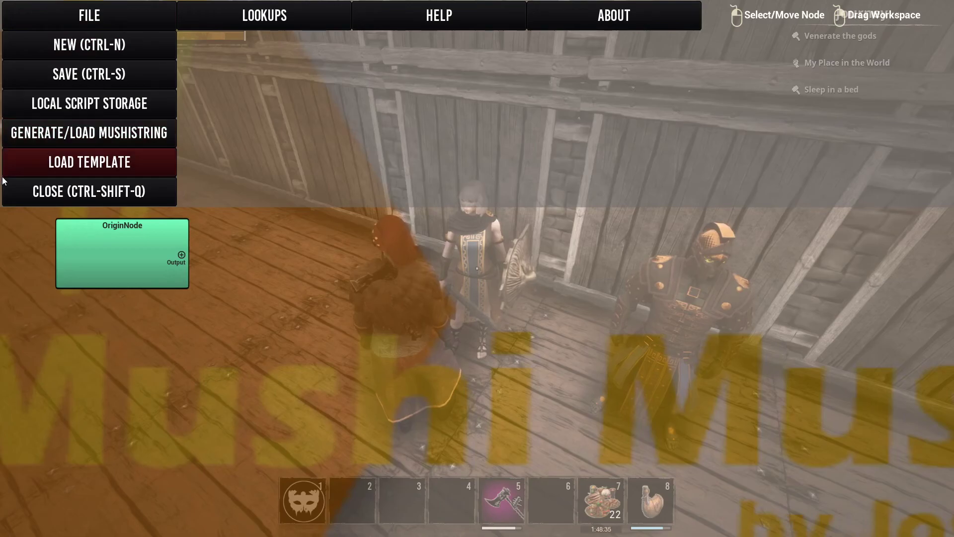
click(24, 165)
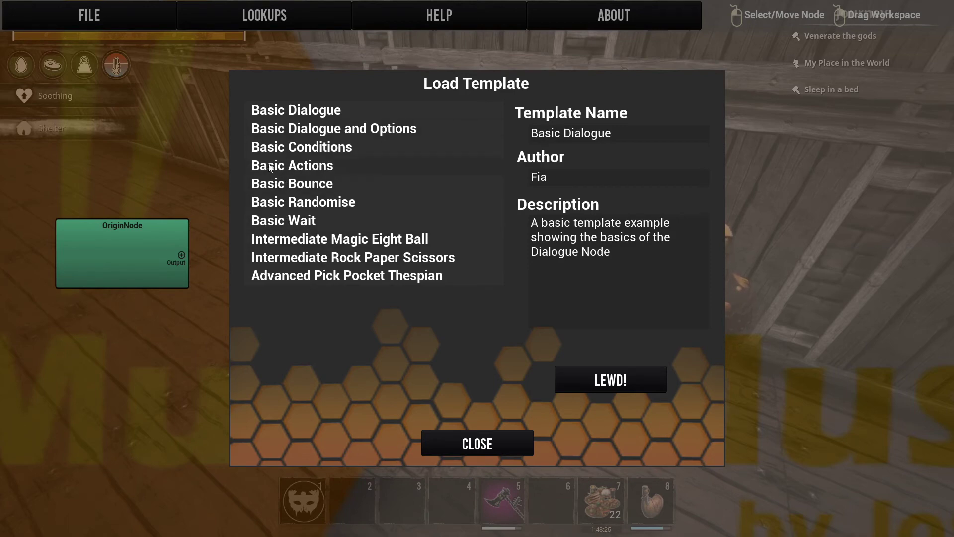
click(503, 440)
click(112, 15)
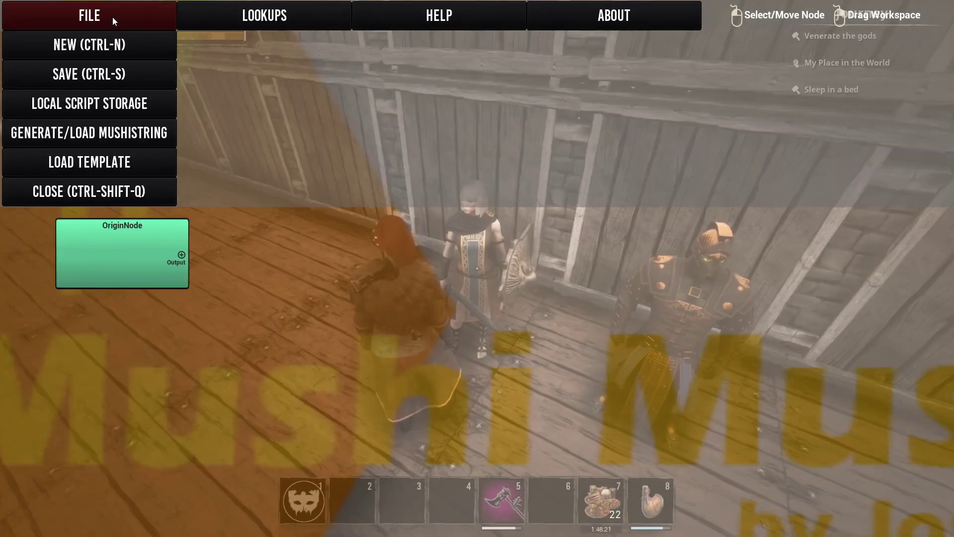
Exit MushiEditor saving the unsaved changes, then relaunch it and exit it again
click(57, 196)
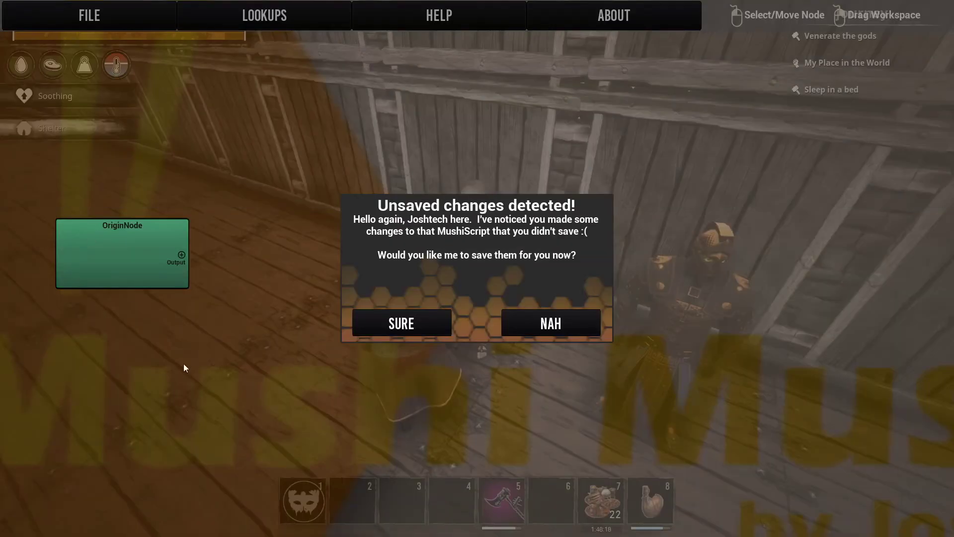
click(394, 333)
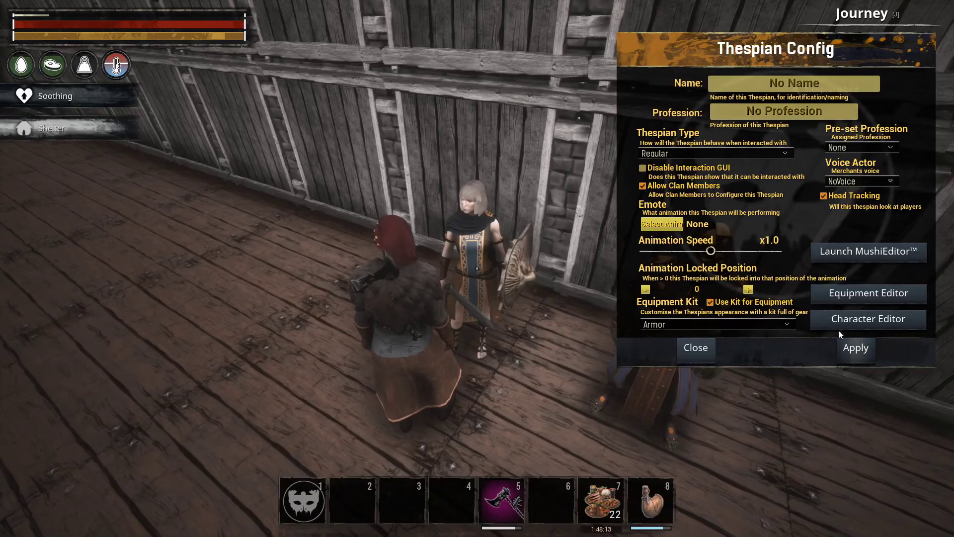
click(845, 251)
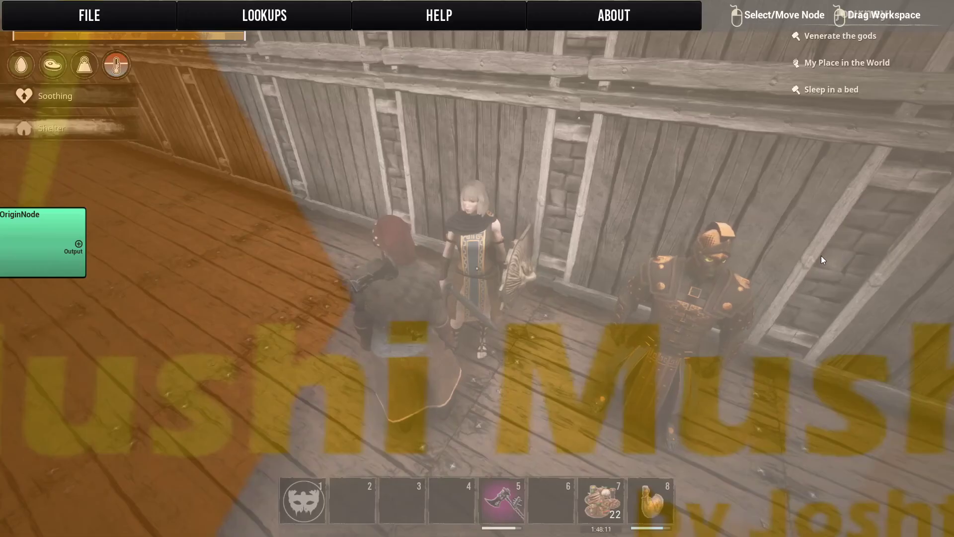
click(98, 14)
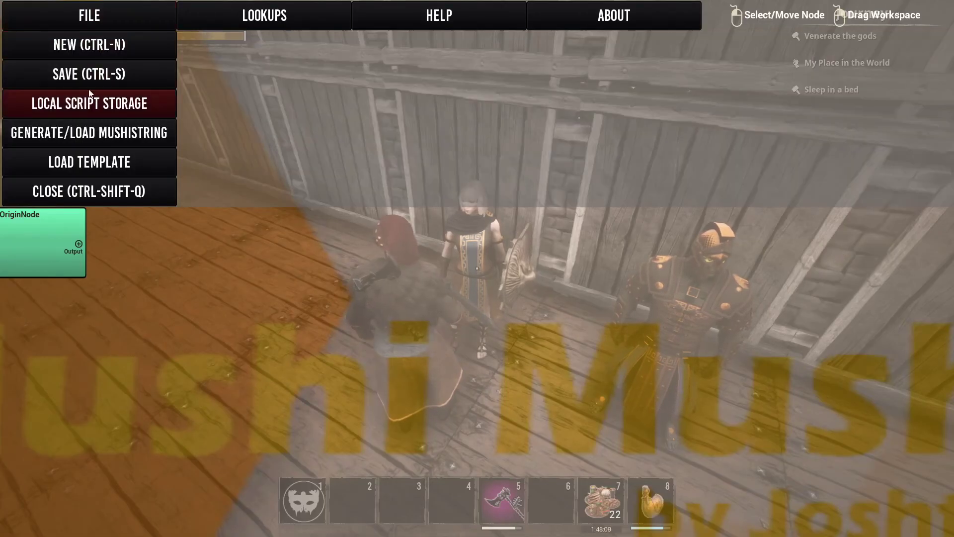
click(87, 196)
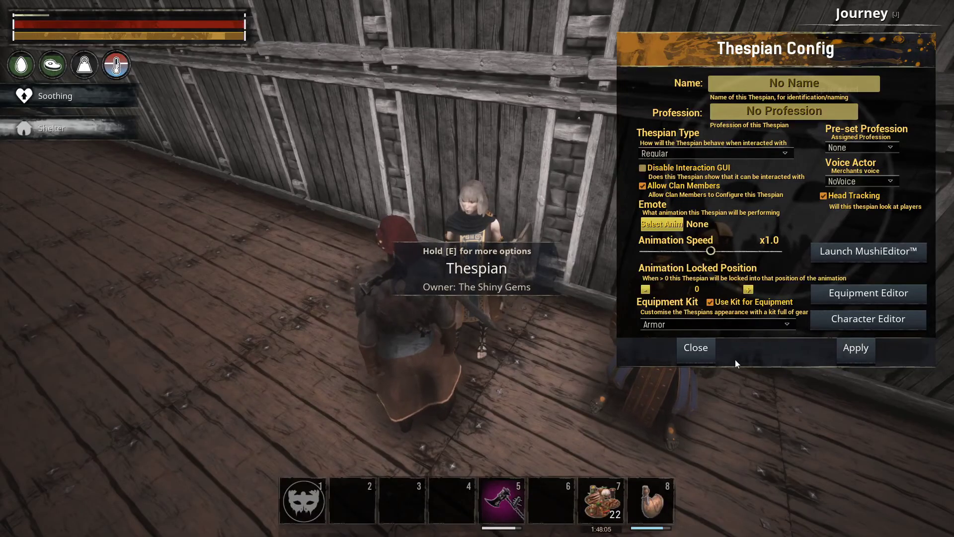
Close Thespian Config, re-enter Edit Thespian, relaunch MushiEditor and drag the OriginNode to the centre
click(700, 354)
key(w)
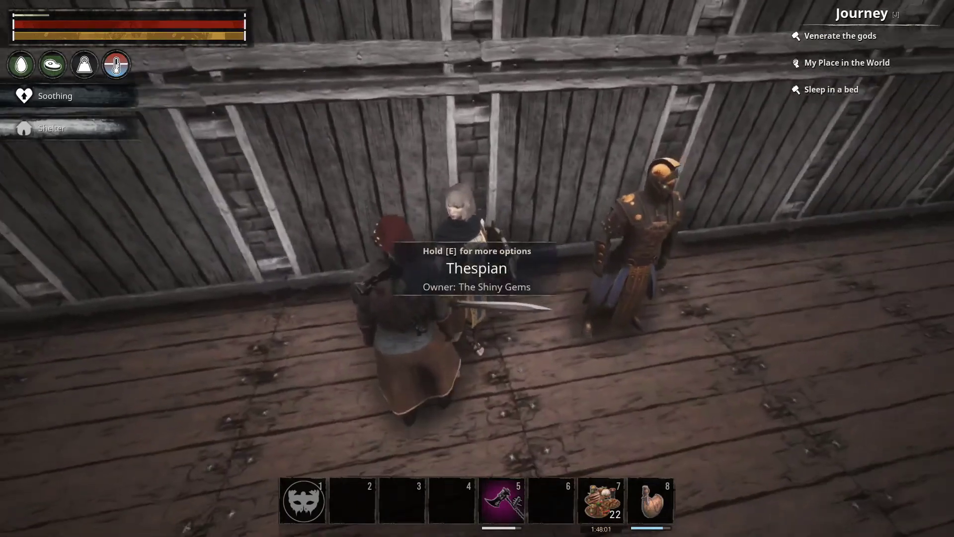
key(e)
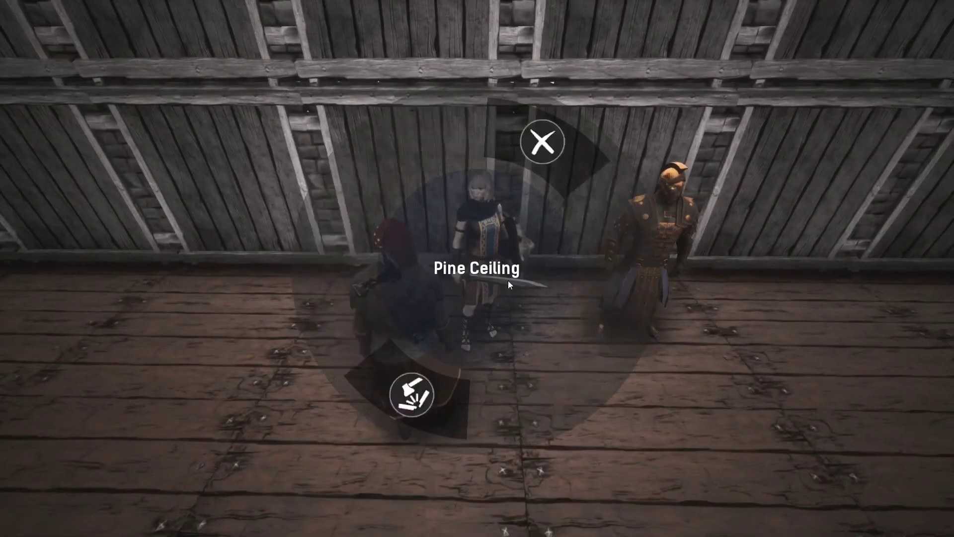
key(Escape)
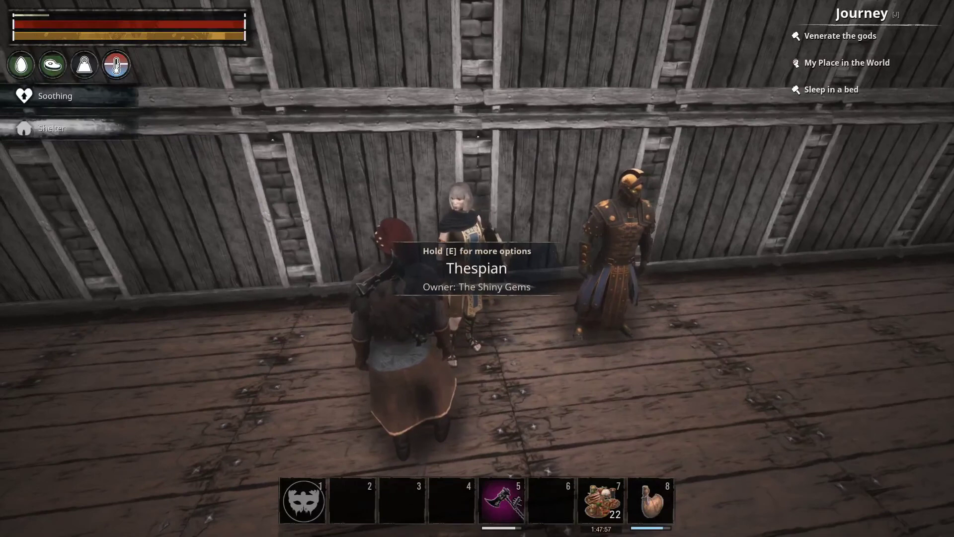
key(e)
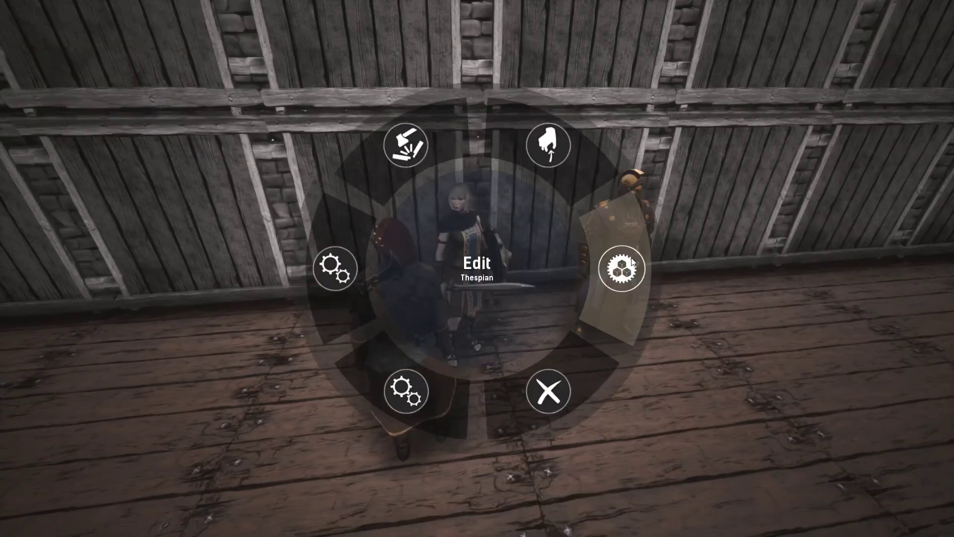
click(632, 262)
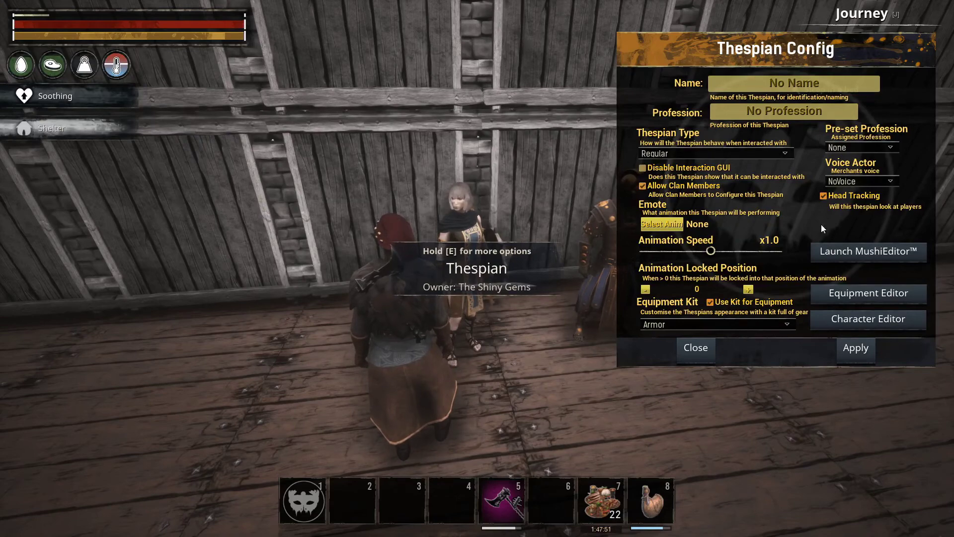
click(858, 251)
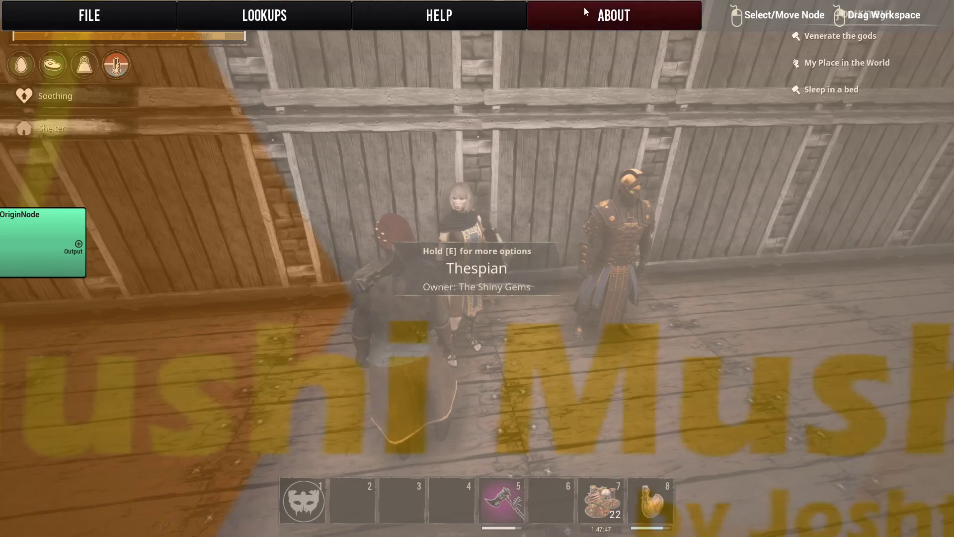
drag(179, 237, 581, 249)
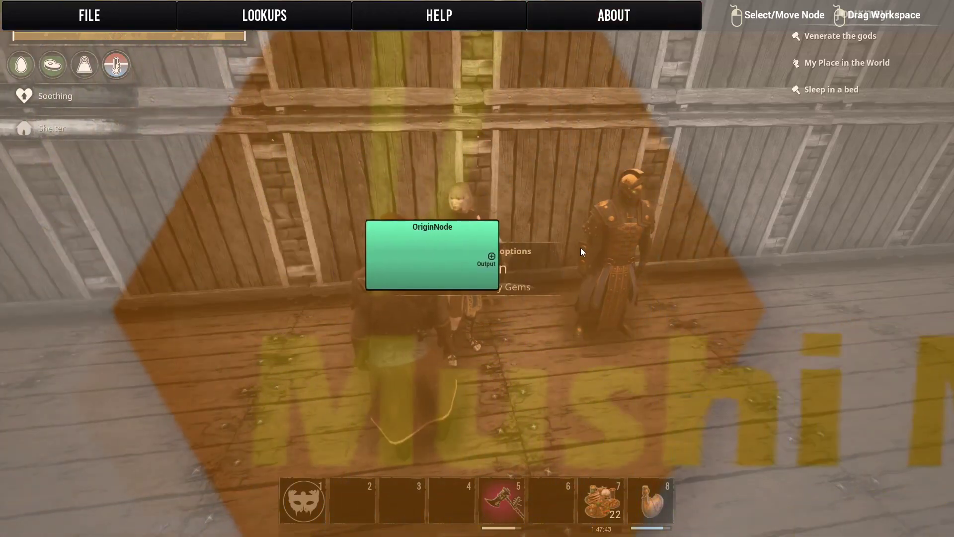